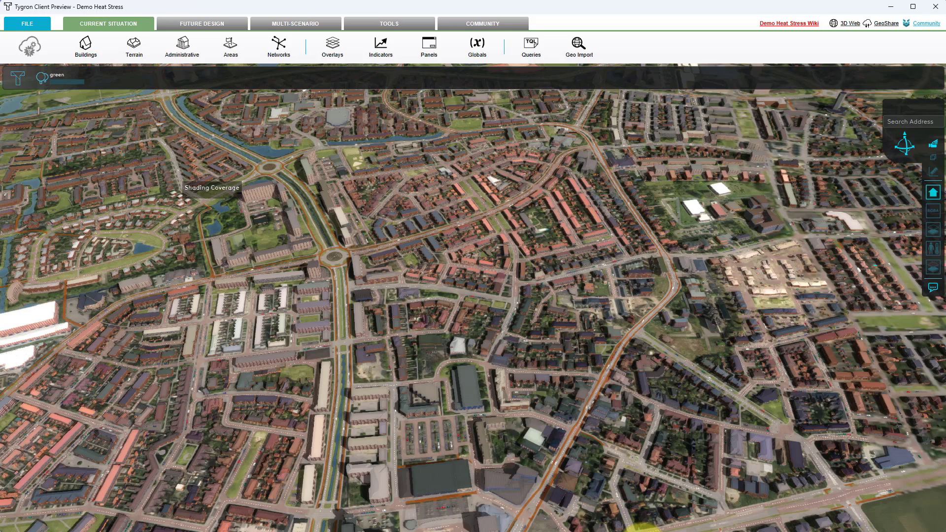
# - Search the visuals marketplace for 'icon map' and add the Icon Map visual to the report
pyautogui.click(639, 530)
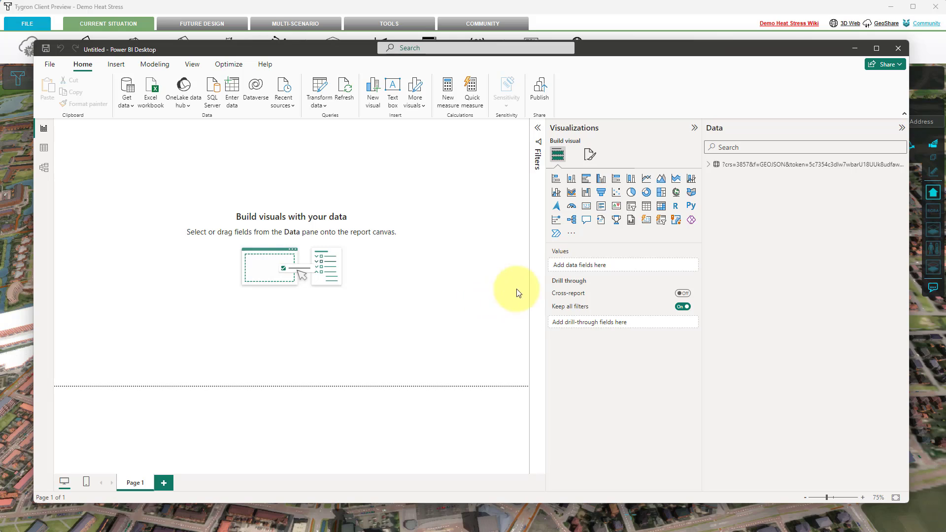
pyautogui.click(571, 237)
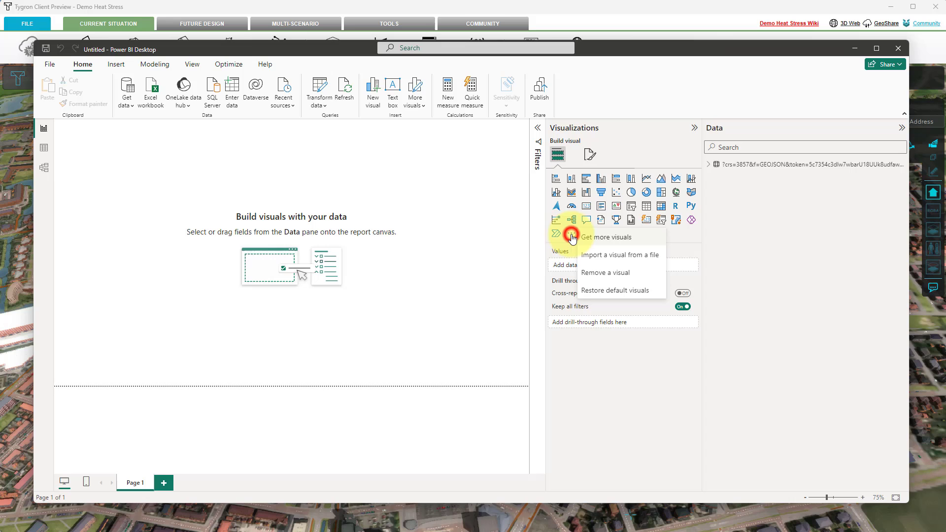
pyautogui.click(600, 239)
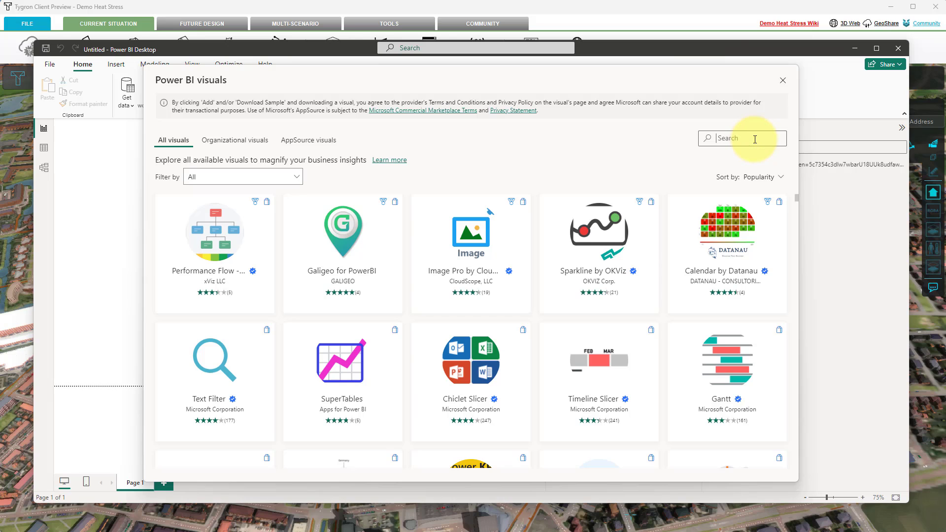
pyautogui.write('icon map')
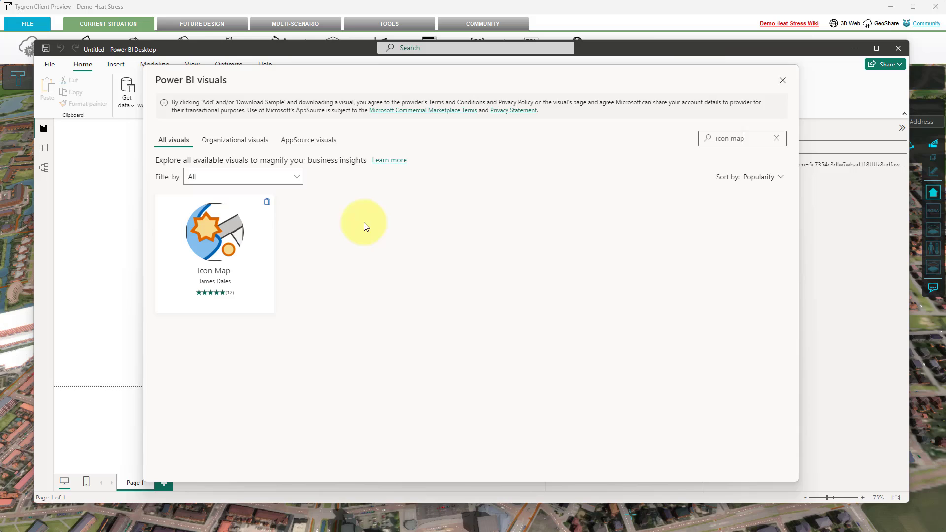
pyautogui.click(216, 224)
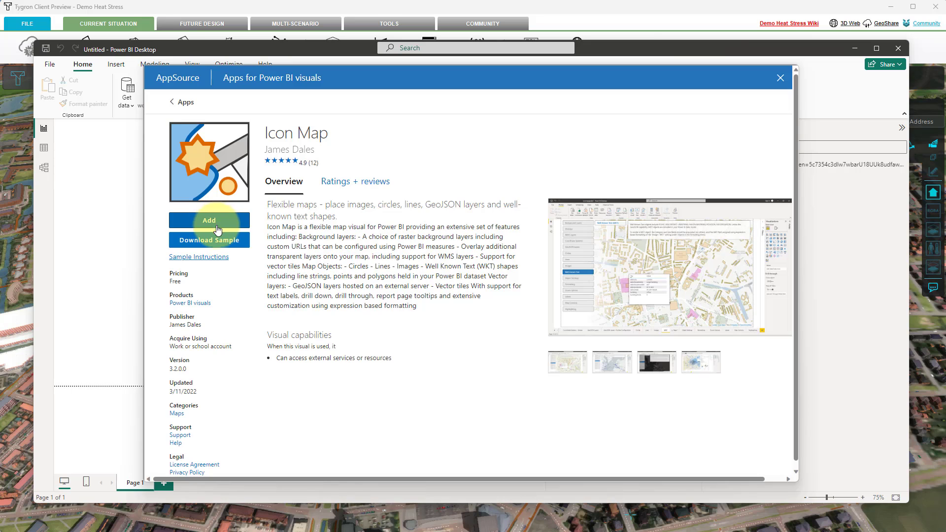
pyautogui.click(217, 226)
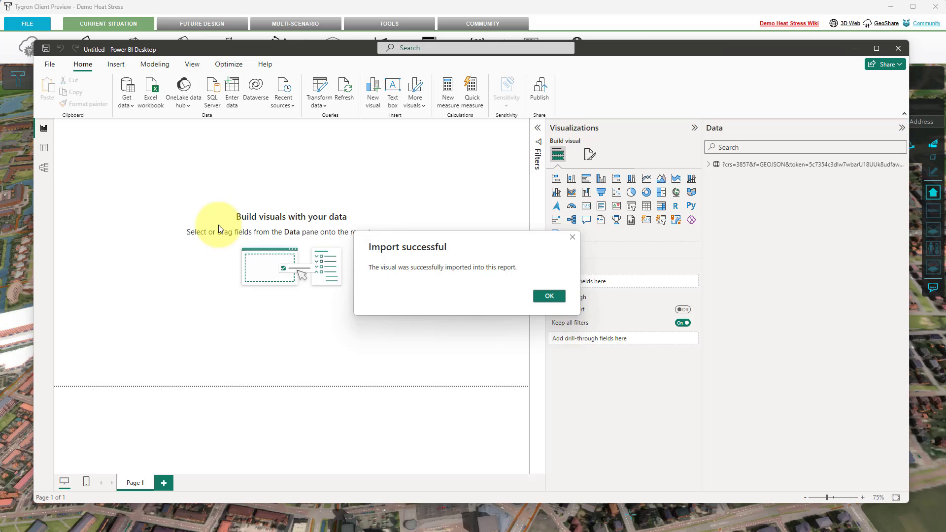
# - Place an Icon Map visual on the page and drag it larger across the upper canvas
pyautogui.click(556, 296)
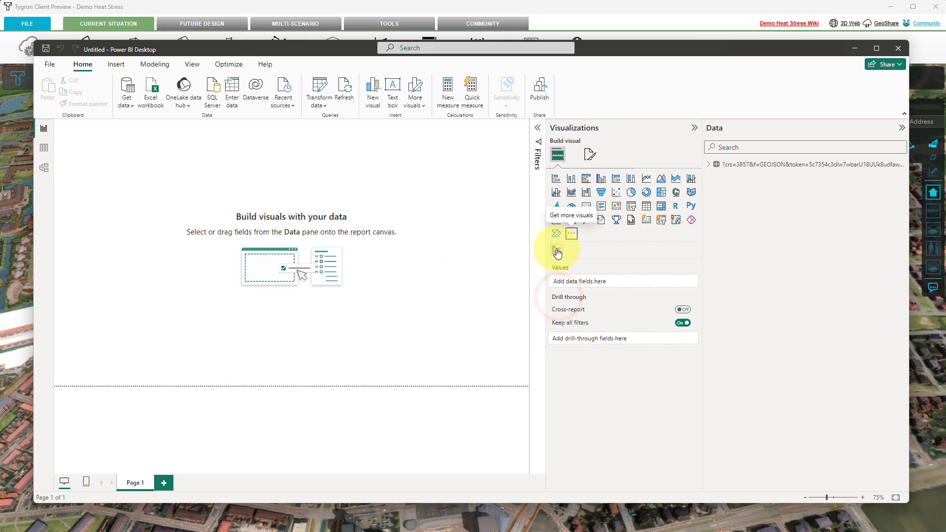
pyautogui.click(556, 250)
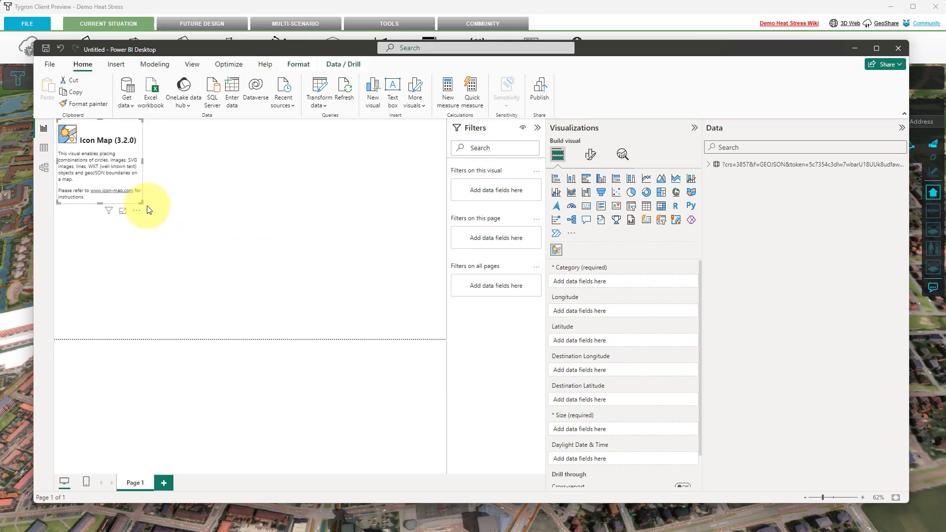
pyautogui.moveTo(141, 202); pyautogui.dragTo(415, 333)
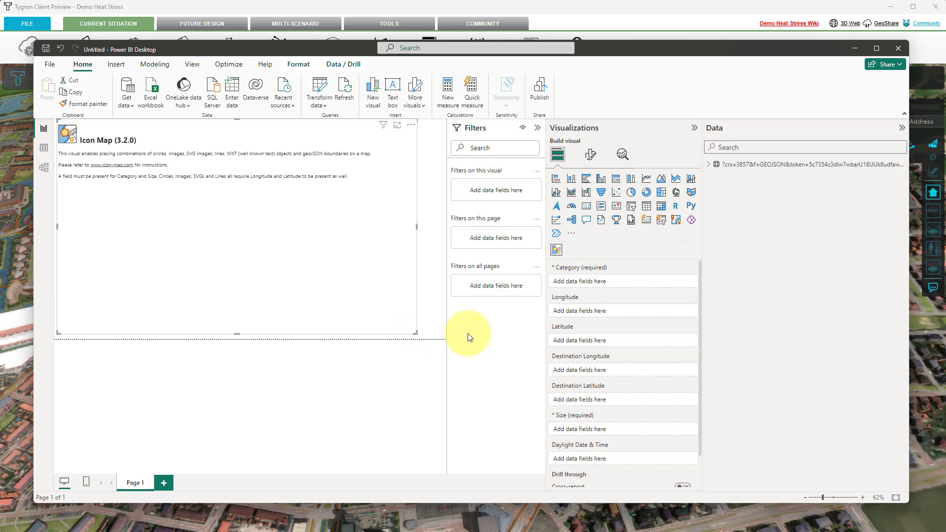
# - Assign LONGITUDE, LATITUDE, NAME and ACTIVE to the map's Longitude, Latitude, Category and Size wells
pyautogui.click(709, 169)
pyautogui.scroll(-3, 782, 318)
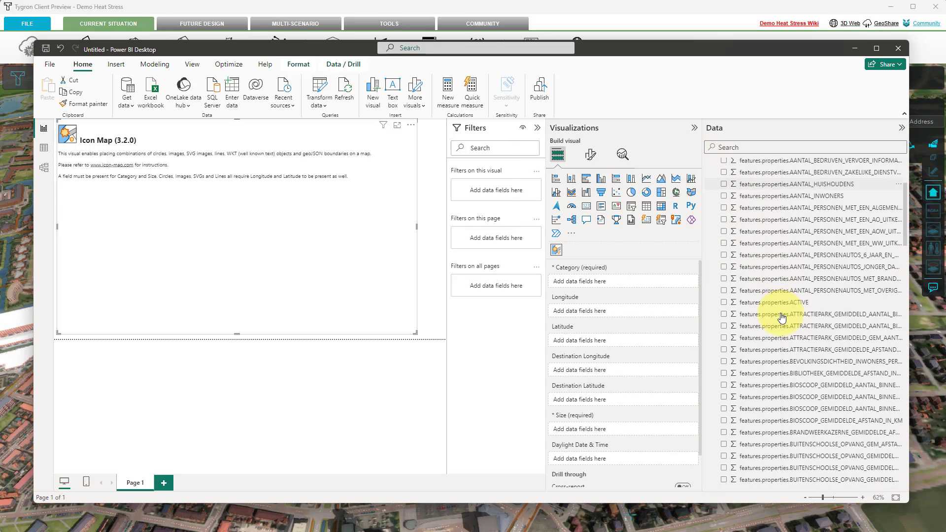
pyautogui.scroll(-4, 784, 317)
pyautogui.scroll(-12, 786, 317)
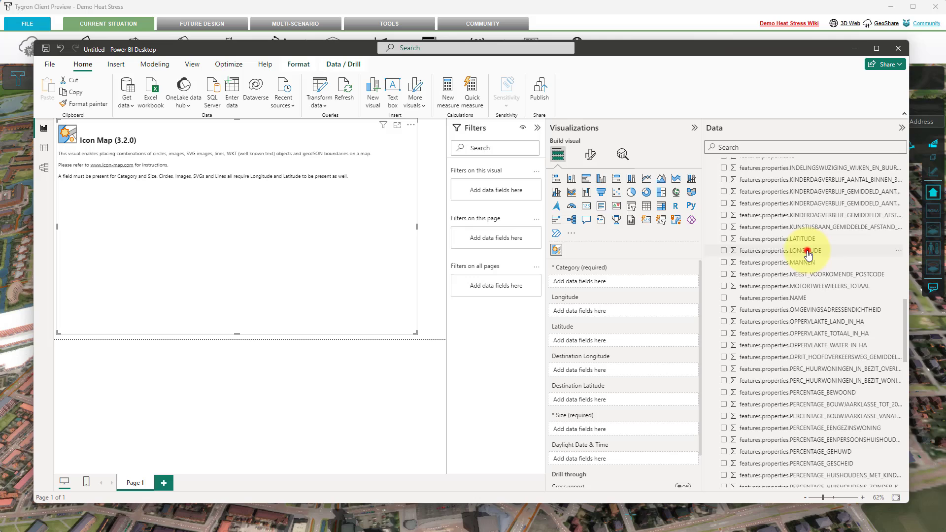
pyautogui.moveTo(805, 251); pyautogui.dragTo(626, 311)
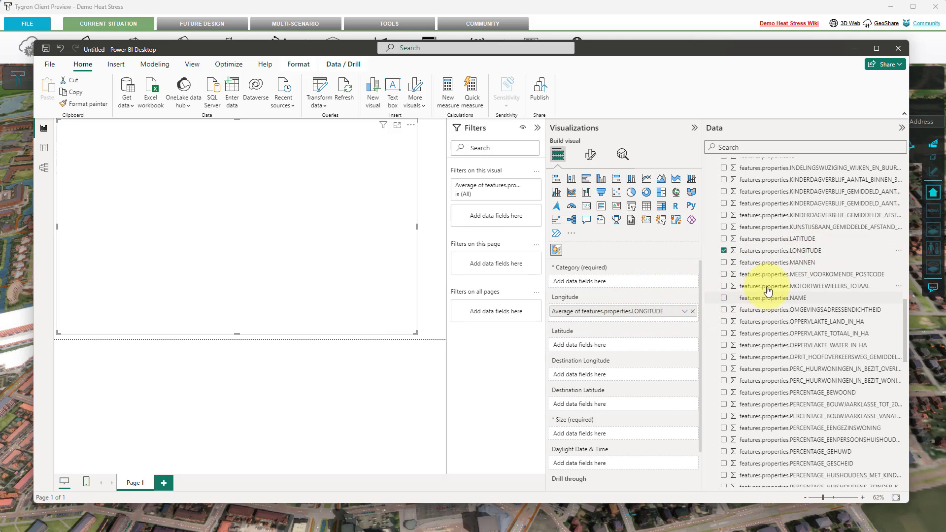
pyautogui.moveTo(793, 239); pyautogui.dragTo(609, 345)
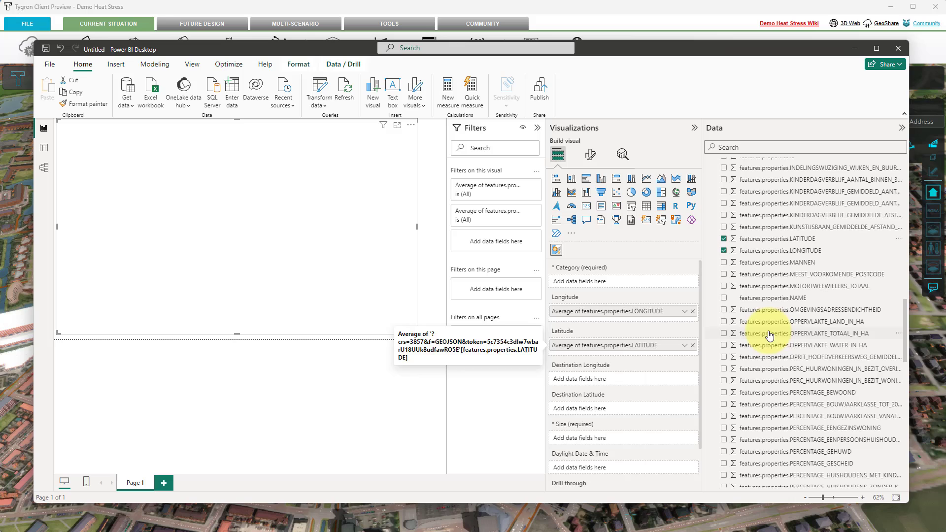
pyautogui.moveTo(778, 299); pyautogui.dragTo(627, 280)
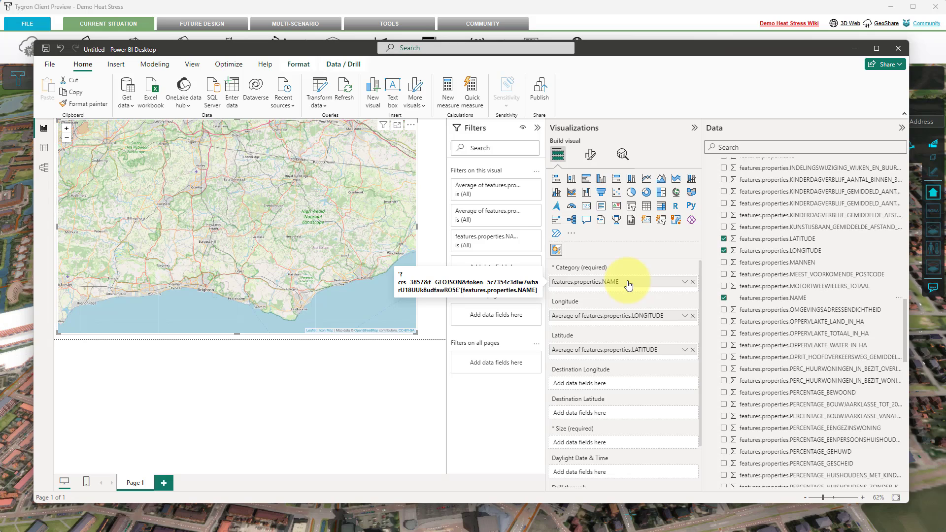
pyautogui.scroll(10, 813, 313)
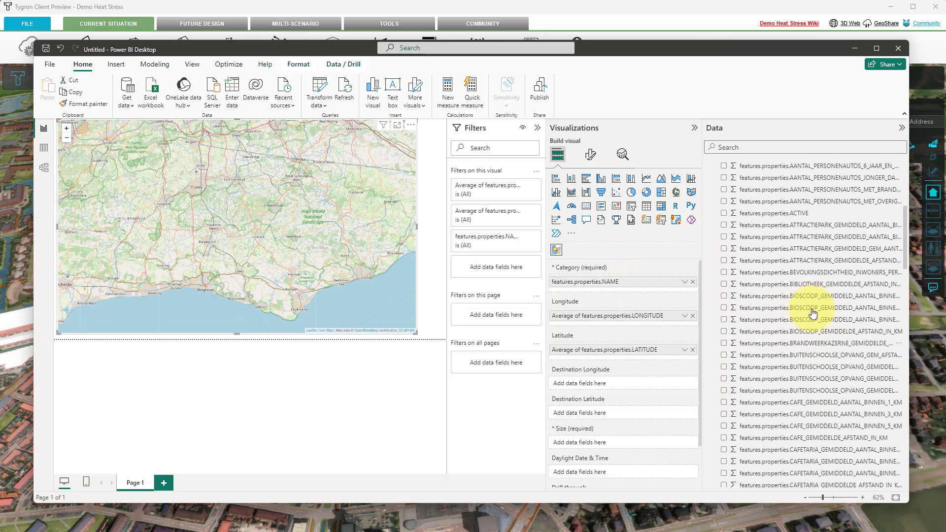
pyautogui.scroll(1, 813, 313)
pyautogui.moveTo(794, 238); pyautogui.dragTo(602, 442)
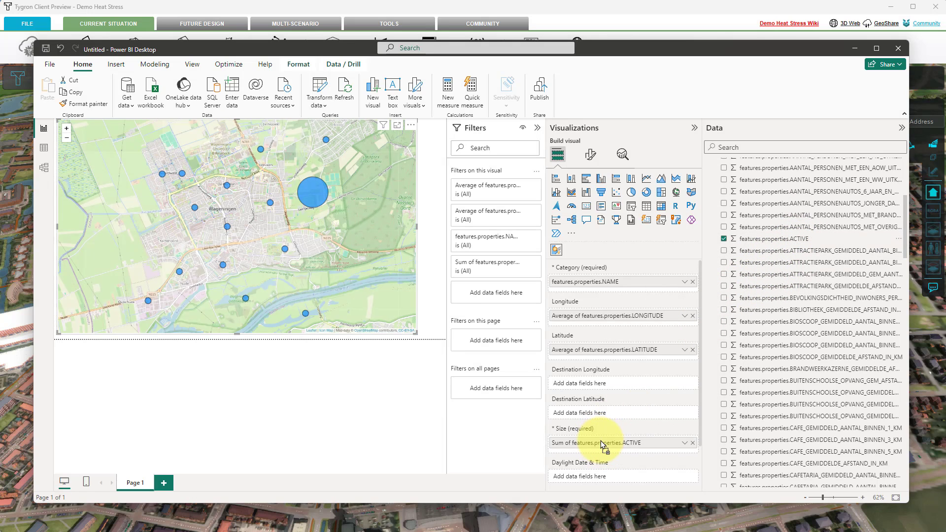
# - In Tygron, show the WMS endpoint from TOOLS > API Overview
pyautogui.click(467, 10)
pyautogui.click(397, 22)
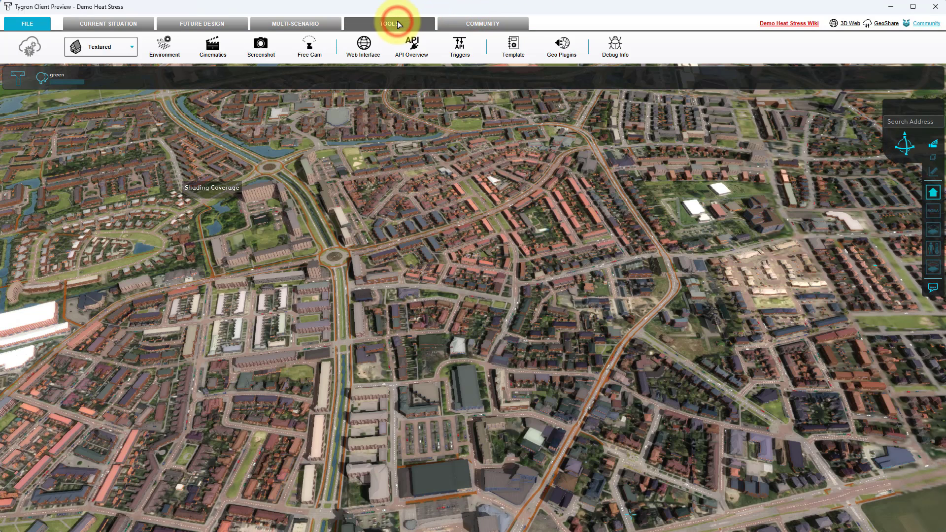
pyautogui.click(414, 46)
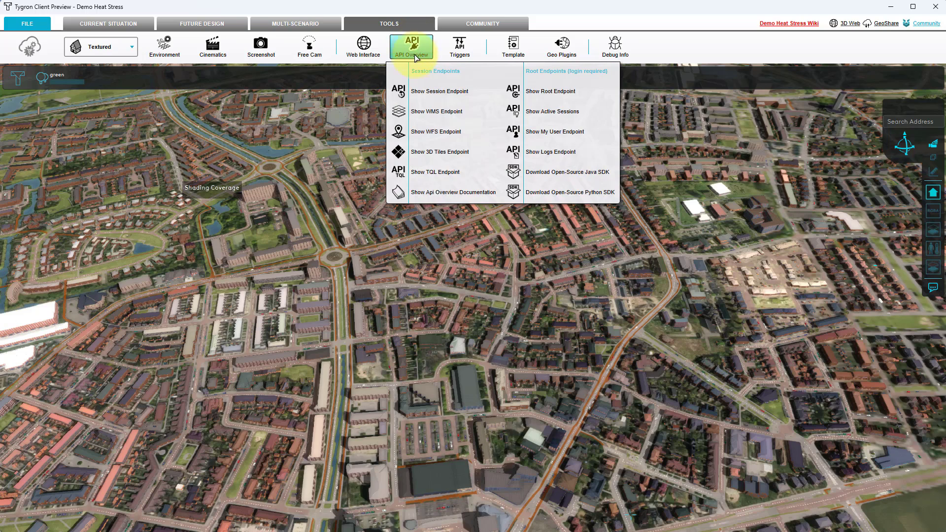
pyautogui.click(422, 111)
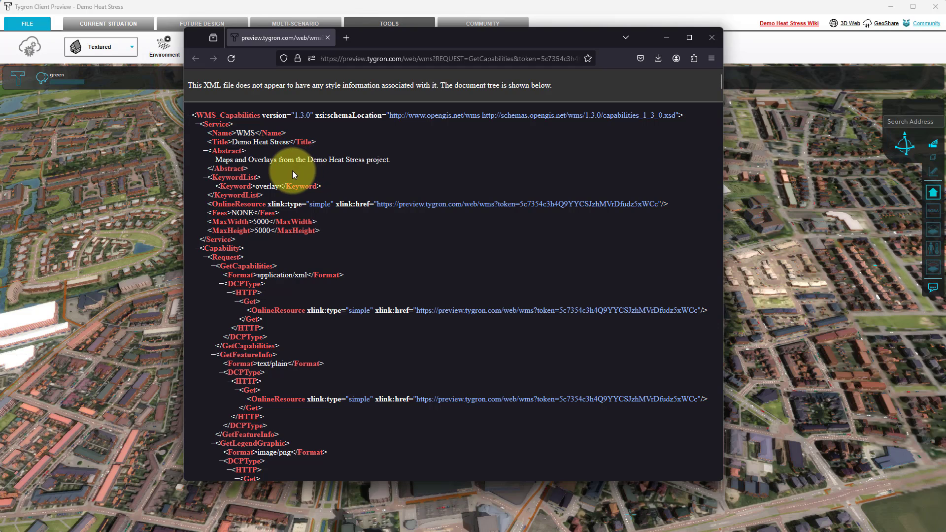
# - Copy the OnlineResource WMS URL from the capabilities XML, then minimise Firefox
pyautogui.click(212, 203)
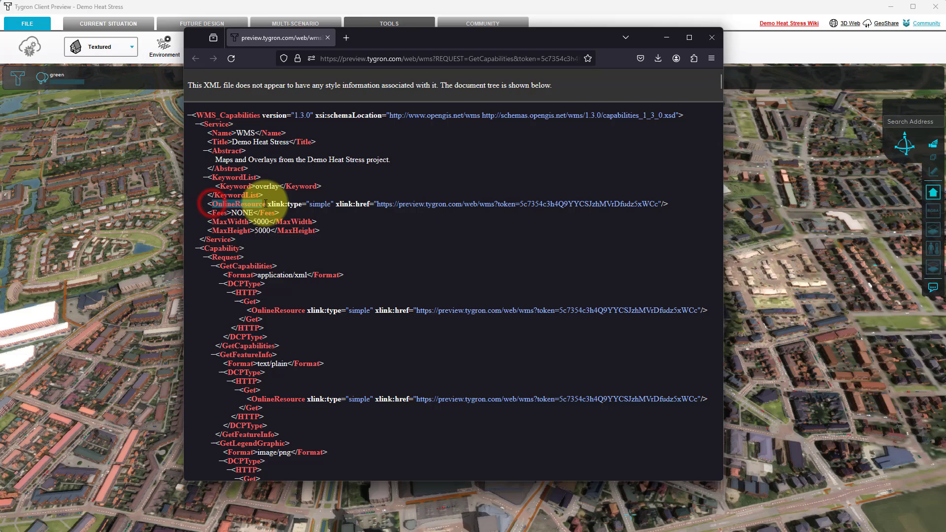
pyautogui.moveTo(378, 204); pyautogui.dragTo(657, 205)
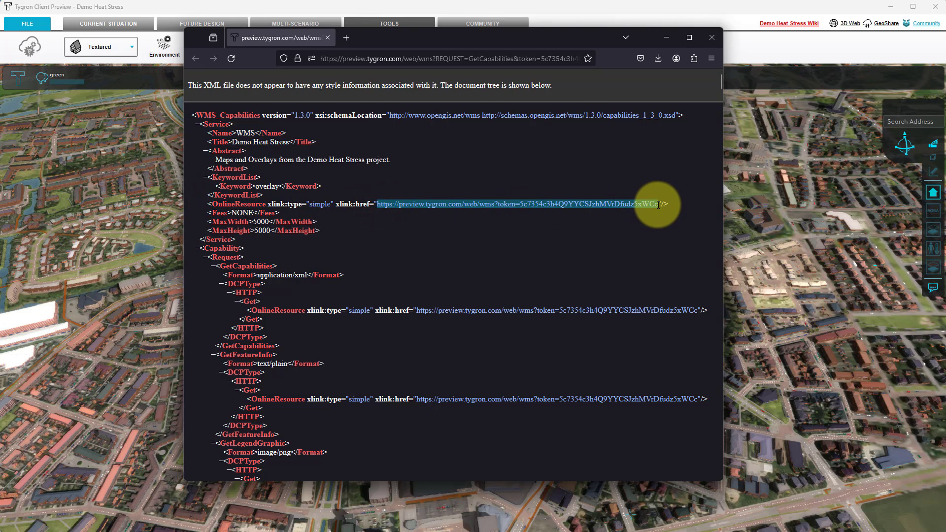
pyautogui.rightClick(654, 206)
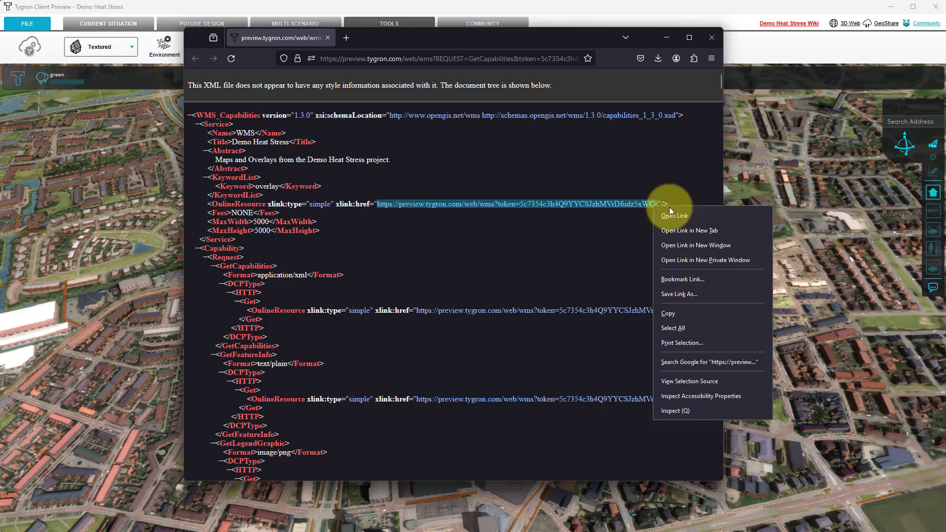
pyautogui.click(679, 314)
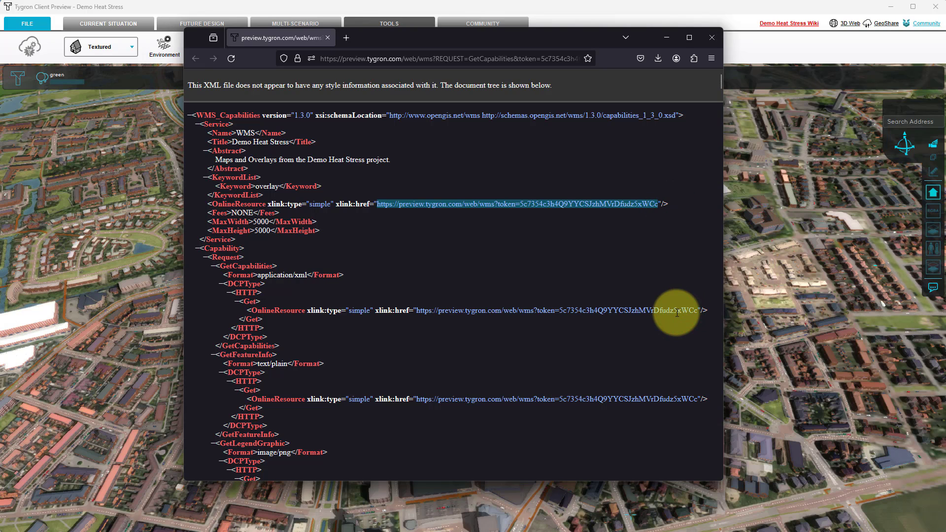
pyautogui.click(671, 38)
# - Switch on the Icon Map's WMS Layer setting in the Format visual pane
pyautogui.click(641, 529)
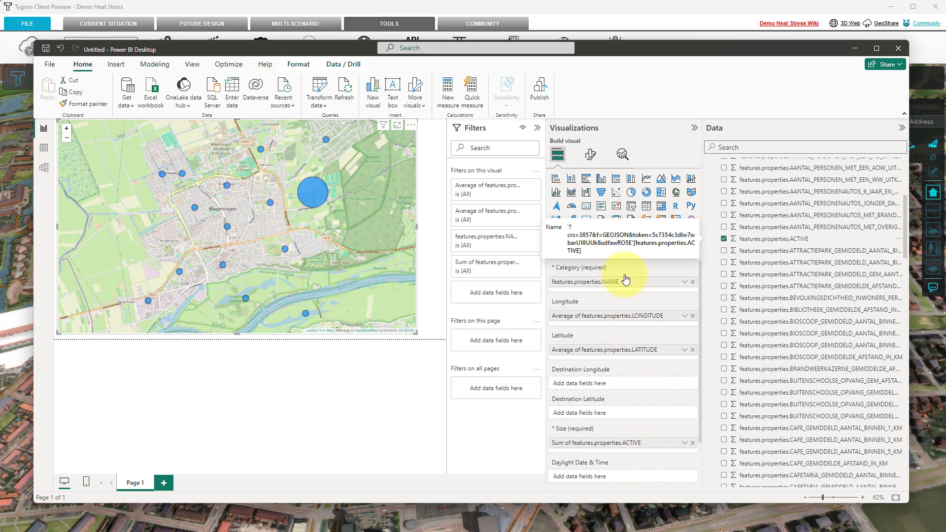
pyautogui.click(590, 156)
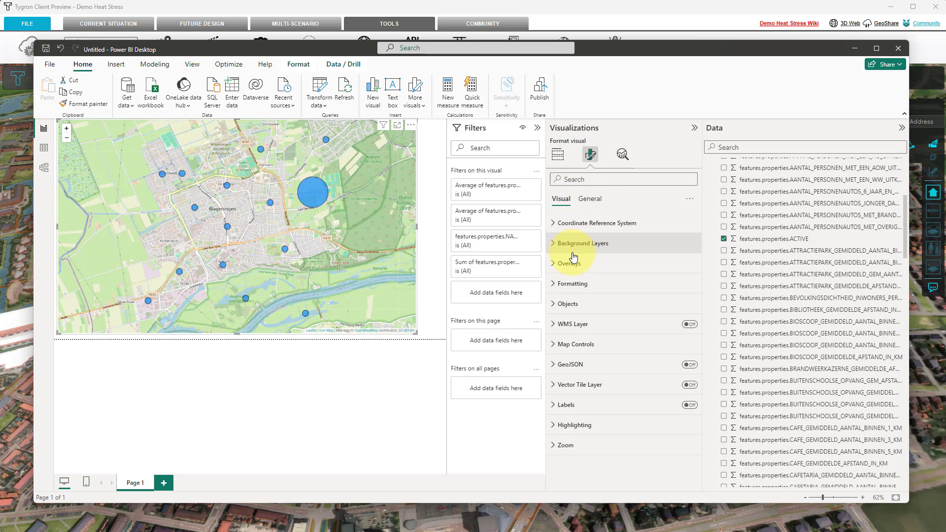
pyautogui.click(559, 156)
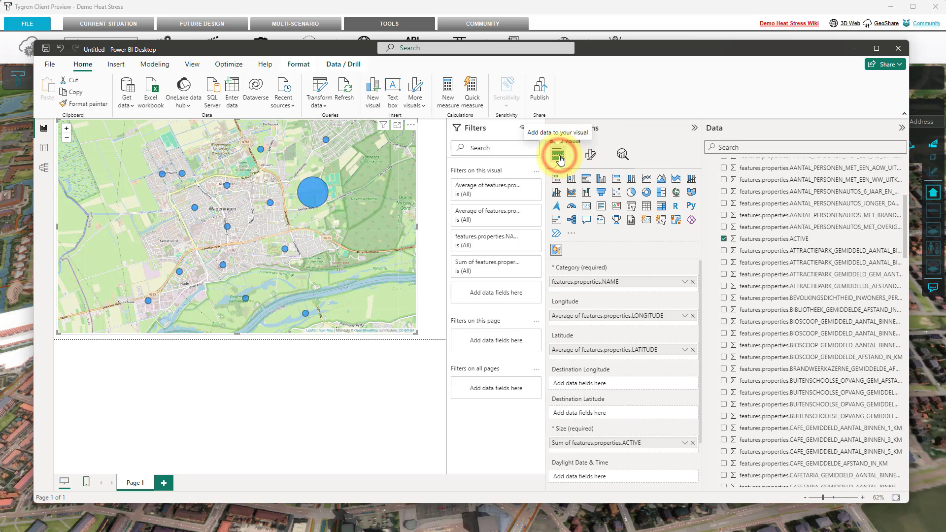
pyautogui.click(590, 156)
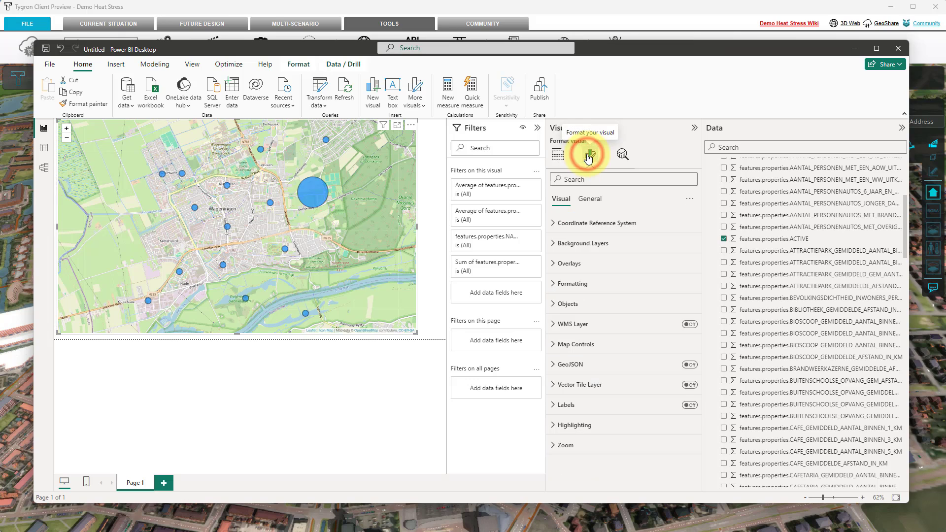
pyautogui.click(554, 324)
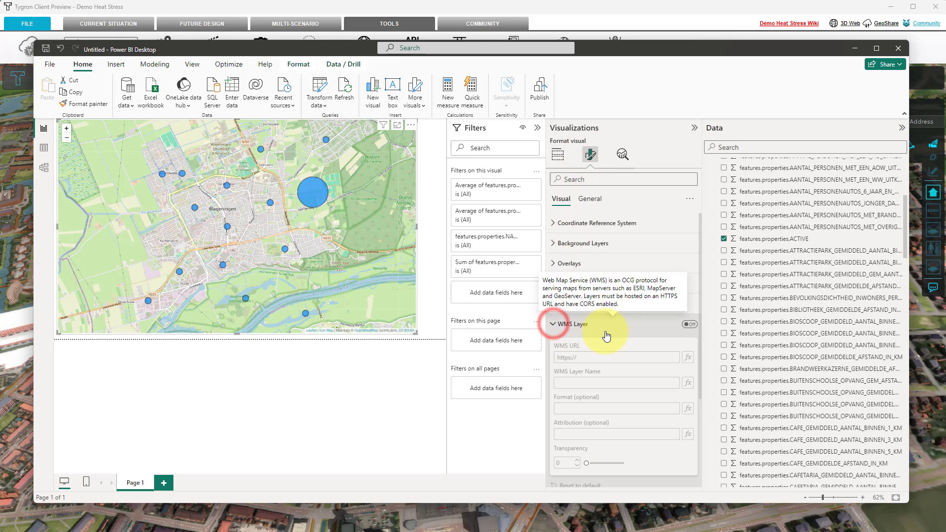
pyautogui.click(692, 326)
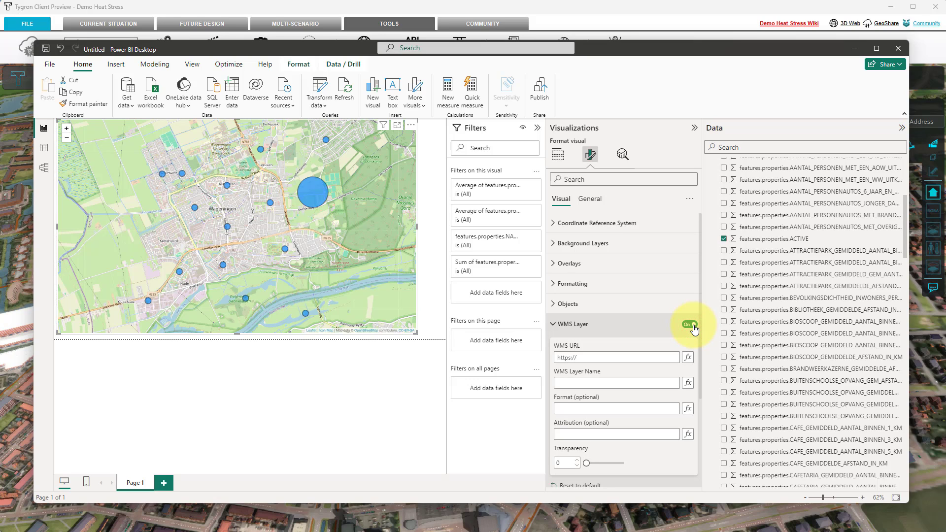
# - Paste the copied Tygron URL as the WMS URL and set WMS Layer Name to 14-2
pyautogui.click(597, 358)
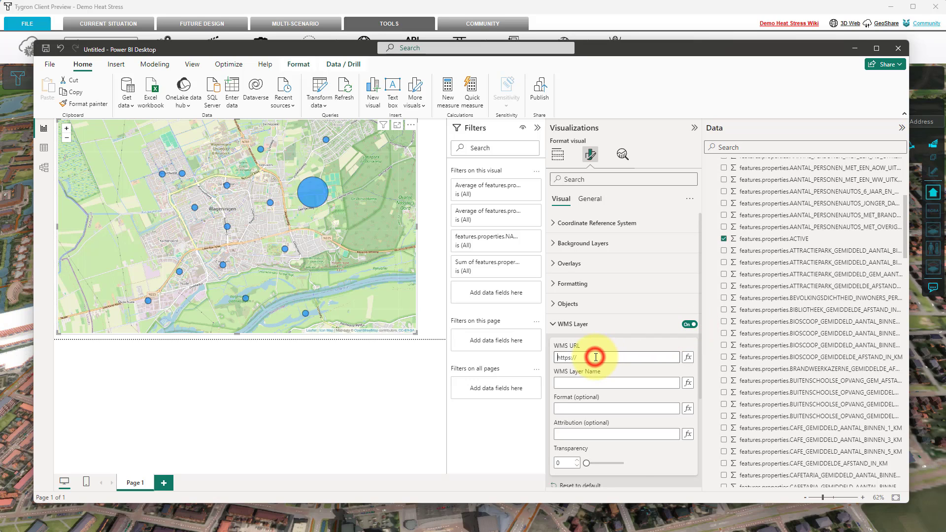
pyautogui.hotkey('ctrl', 'v')
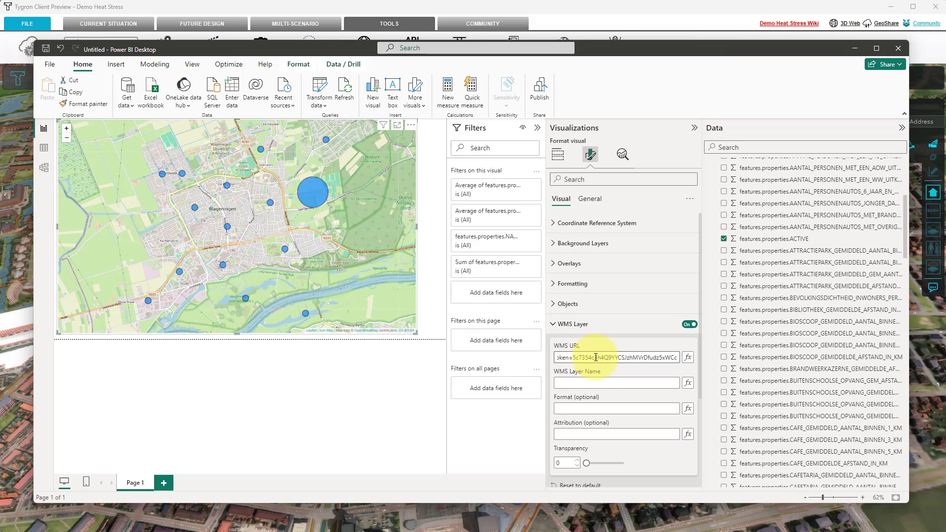
pyautogui.click(580, 382)
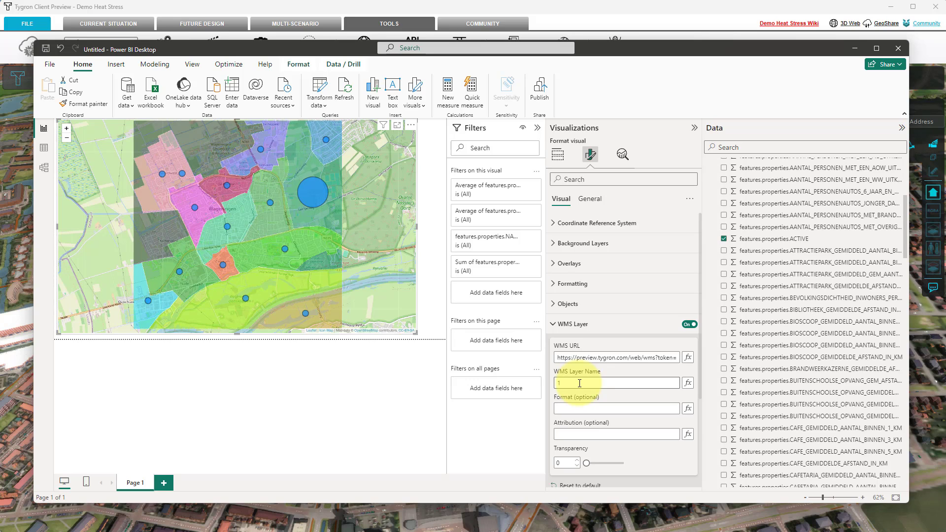
pyautogui.write('1')
pyautogui.click(576, 382)
pyautogui.write('4-2')
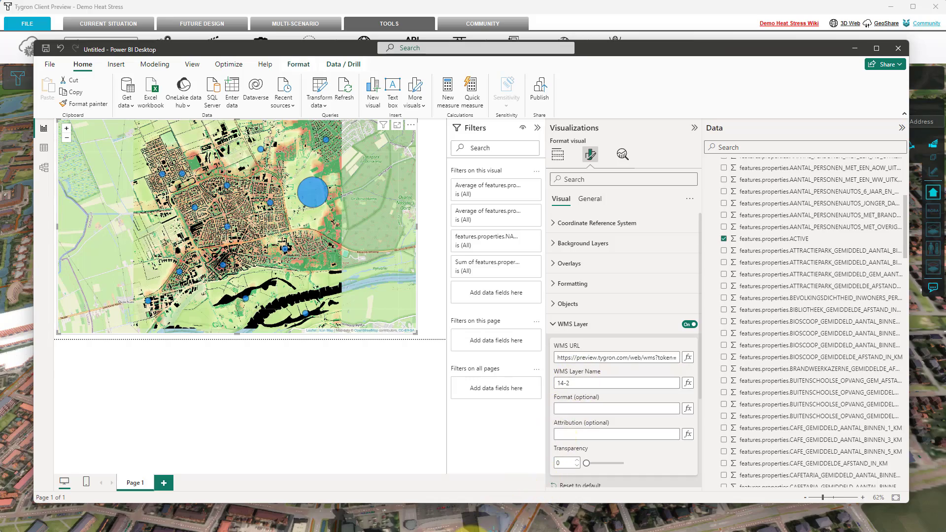
# - Browse the XML's SATELLITE, TOPOGRAPHIC and GRAY layer entries and select the SATELLITE name
pyautogui.click(497, 529)
pyautogui.scroll(-20, 539, 321)
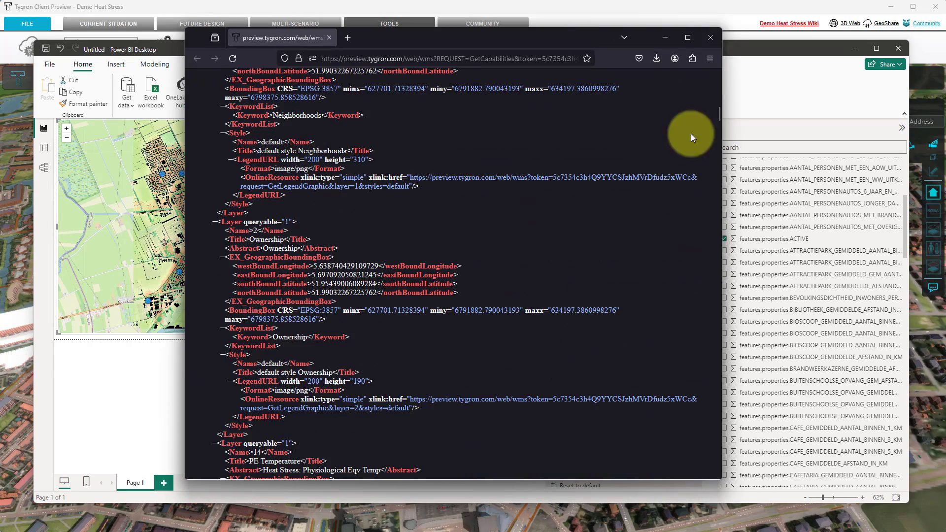
pyautogui.moveTo(719, 110); pyautogui.dragTo(722, 468)
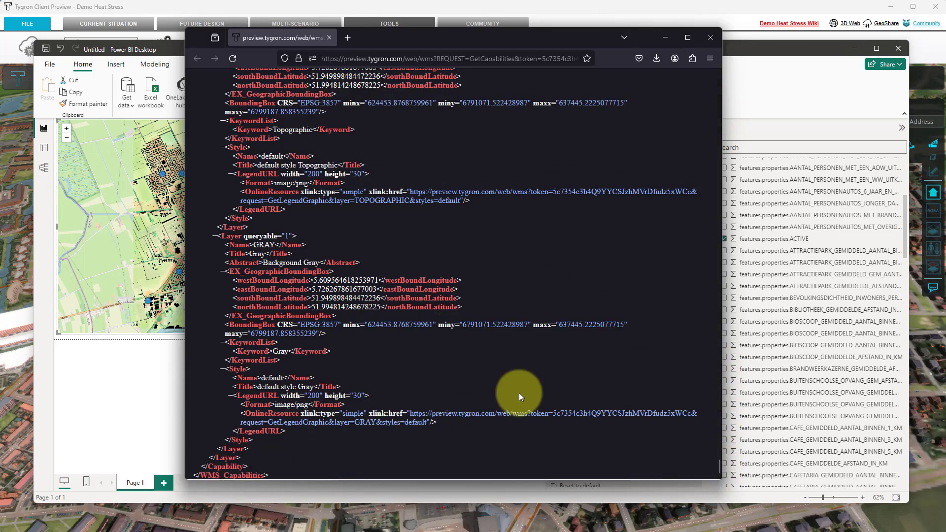
pyautogui.scroll(10, 519, 392)
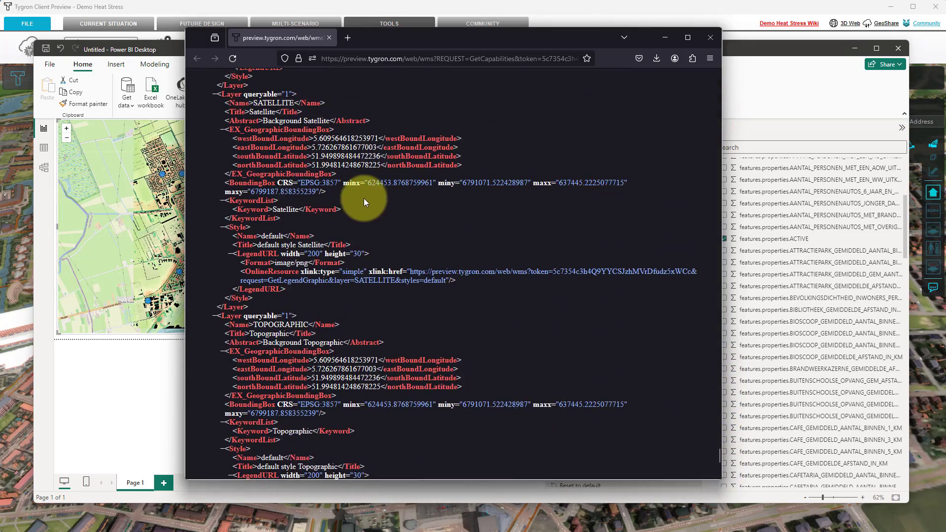
pyautogui.scroll(2, 364, 198)
pyautogui.moveTo(339, 151); pyautogui.dragTo(226, 152)
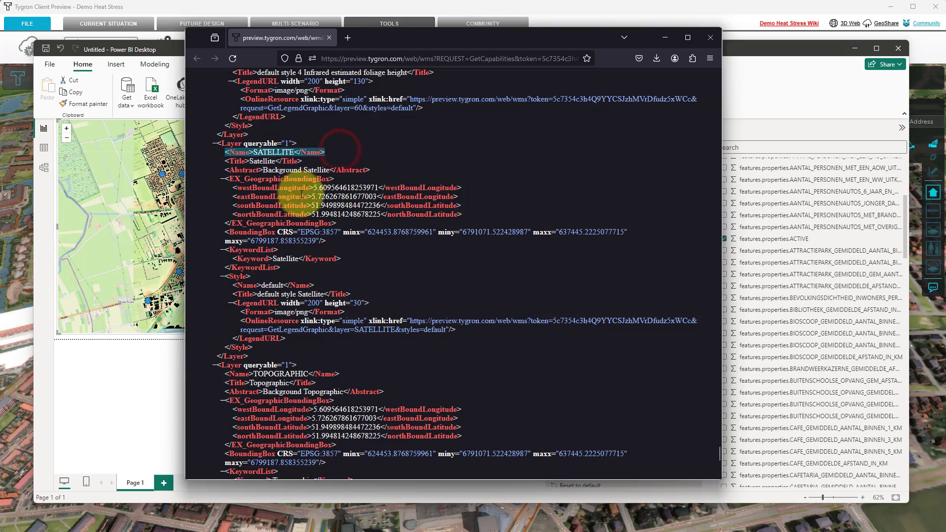
pyautogui.scroll(-3, 302, 195)
pyautogui.moveTo(351, 223); pyautogui.dragTo(230, 223)
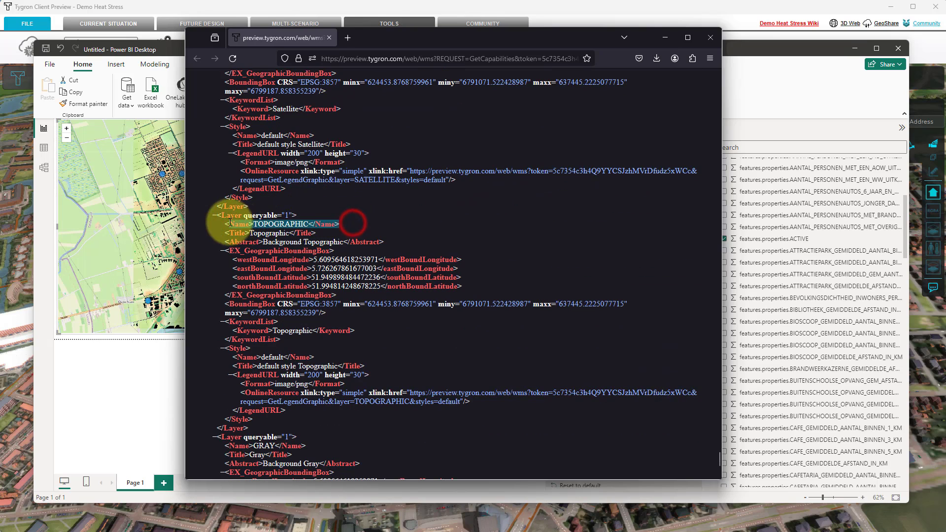
pyautogui.scroll(-4, 390, 238)
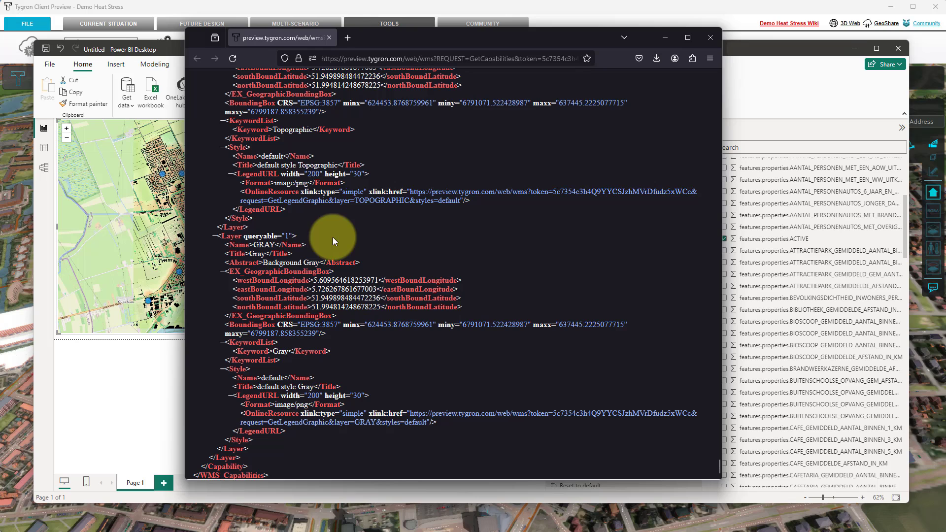
pyautogui.moveTo(306, 244); pyautogui.dragTo(226, 245)
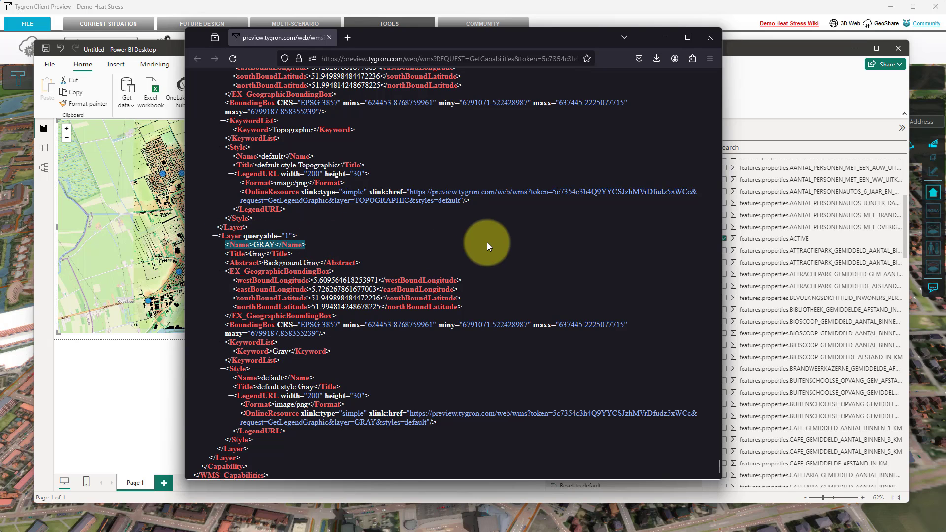
pyautogui.scroll(6, 511, 245)
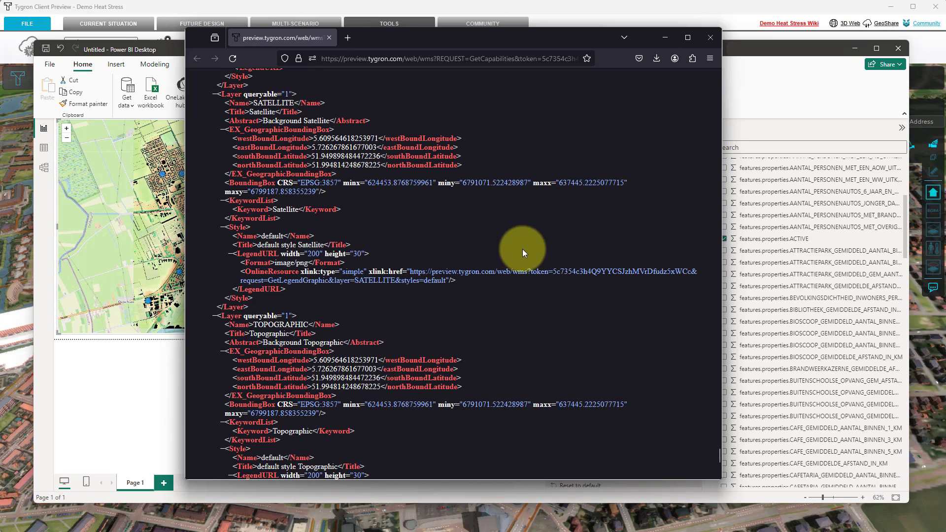
pyautogui.moveTo(253, 102); pyautogui.dragTo(294, 102)
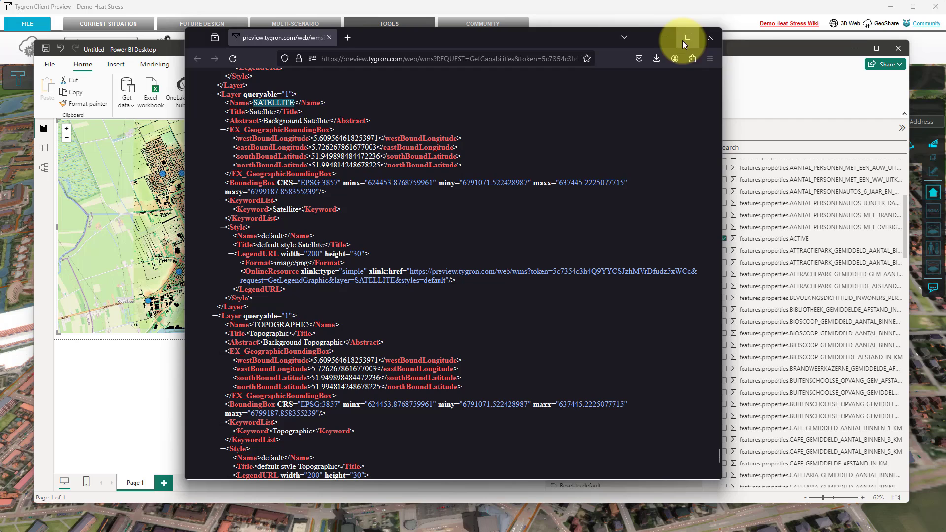
# - Back in Power BI, select the 14-2 text in the WMS Layer Name box
pyautogui.click(666, 39)
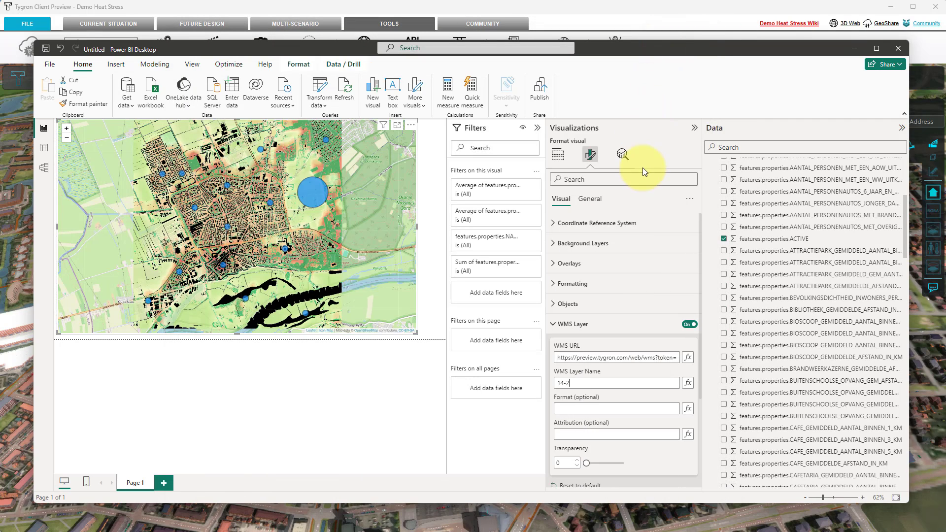
pyautogui.scroll(-2, 640, 230)
pyautogui.scroll(-1, 641, 230)
pyautogui.click(587, 298)
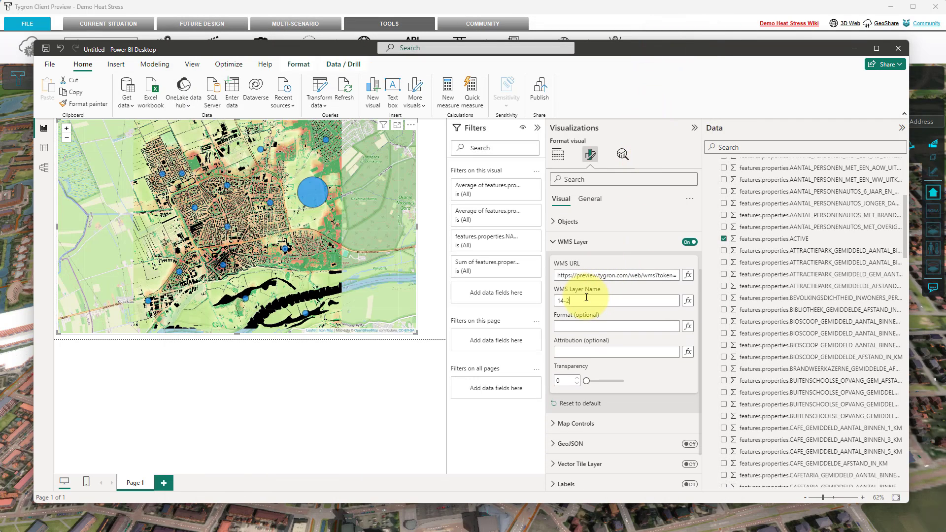
pyautogui.moveTo(582, 301); pyautogui.dragTo(554, 299)
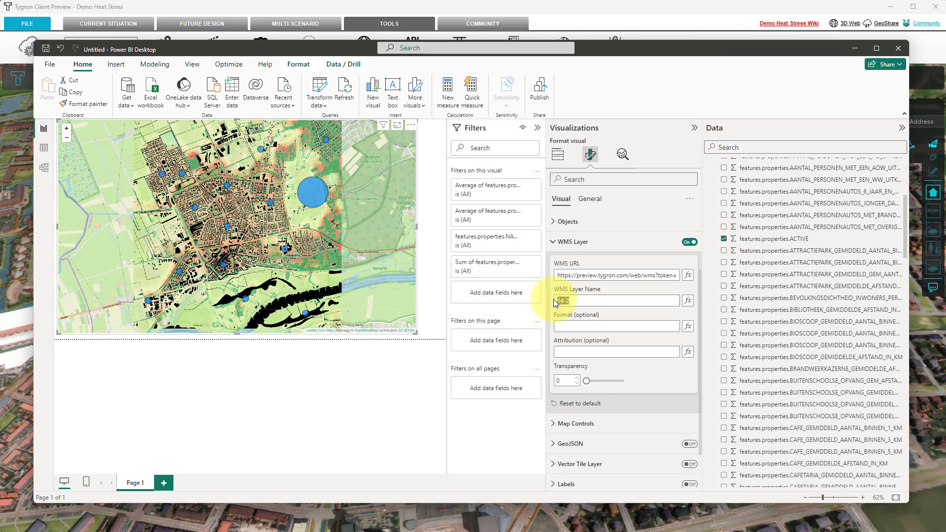